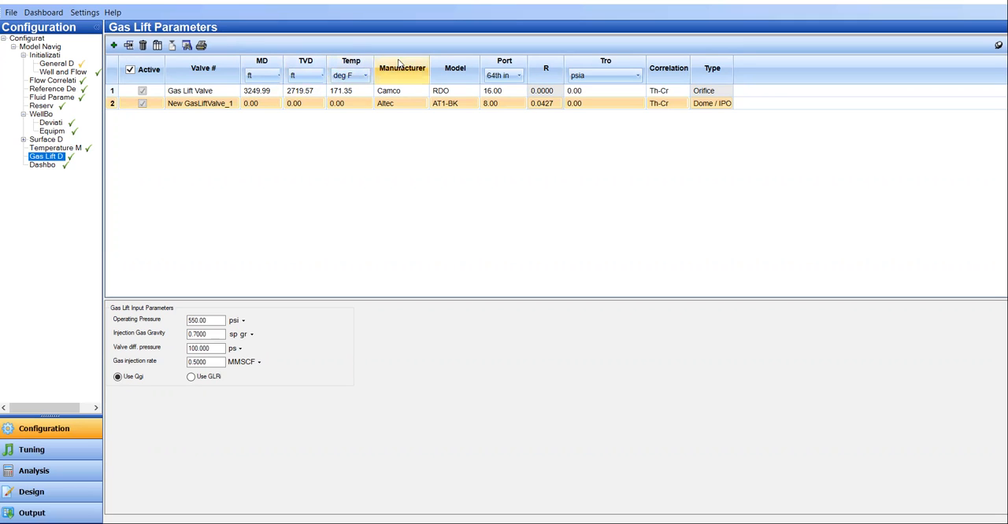
Step: Examine the manufacturer, model and correlation options available for the second gas lift valve, New GasLiftValve_1
left_click(409, 105)
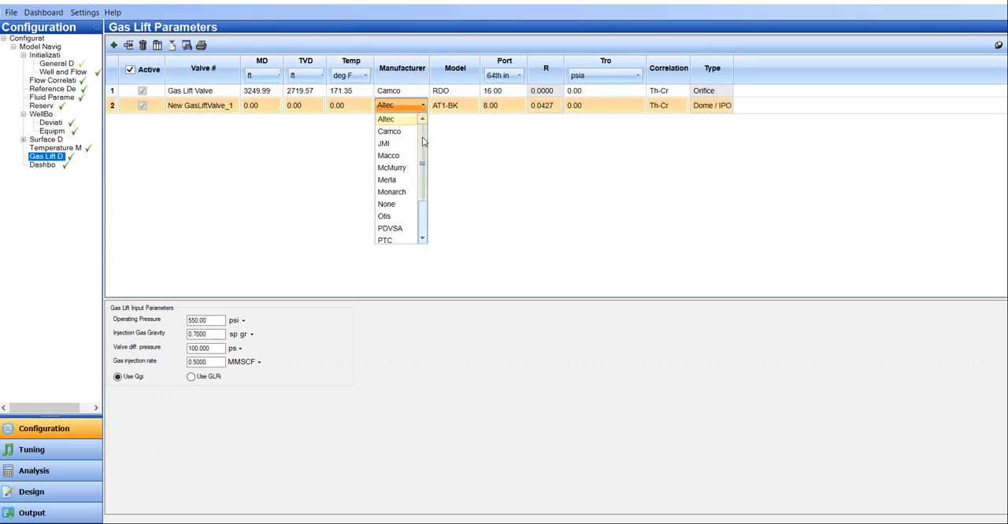
scroll(421, 181, "down", 2)
scroll(421, 182, "up", 1)
scroll(421, 181, "down", 1)
left_click(461, 107)
left_click(461, 107)
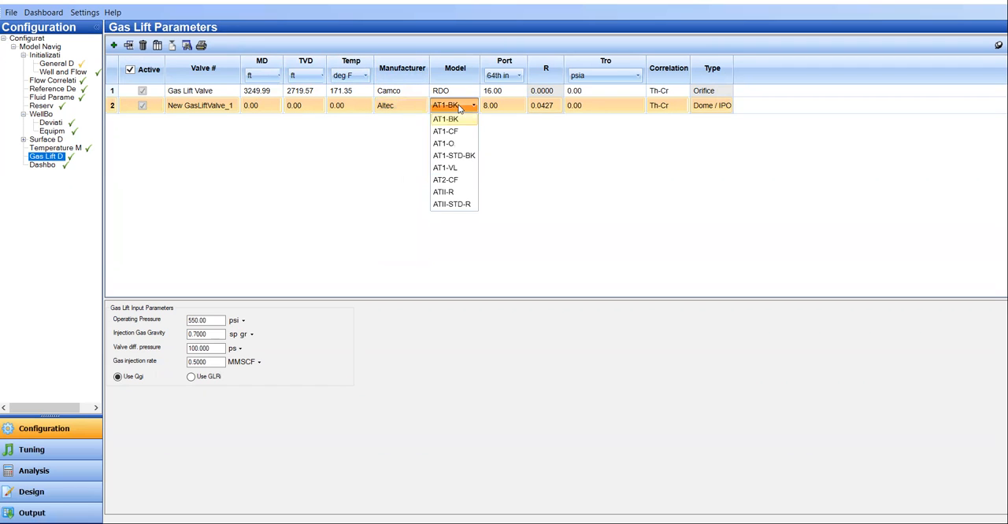
left_click(386, 106)
left_click(401, 107)
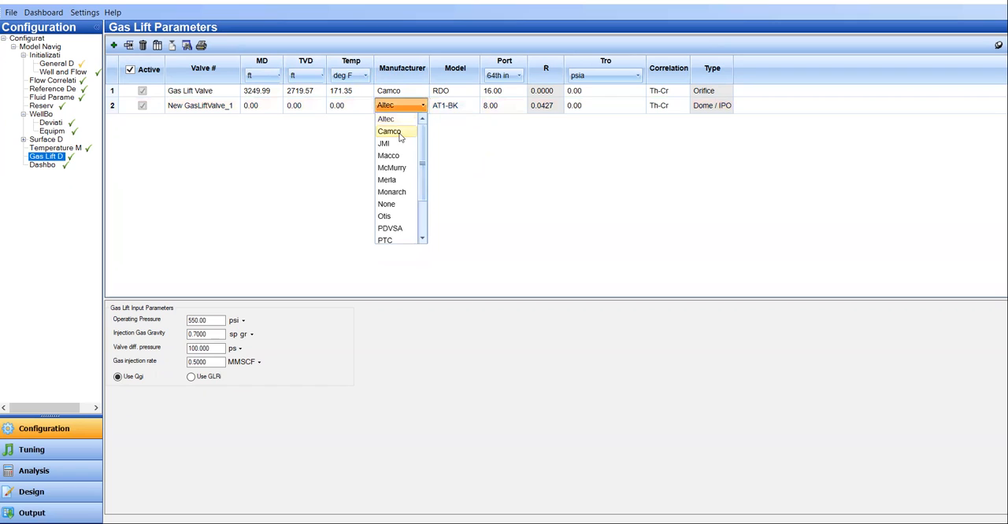
scroll(421, 188, "down", 2)
scroll(422, 187, "up", 2)
scroll(421, 161, "down", 1)
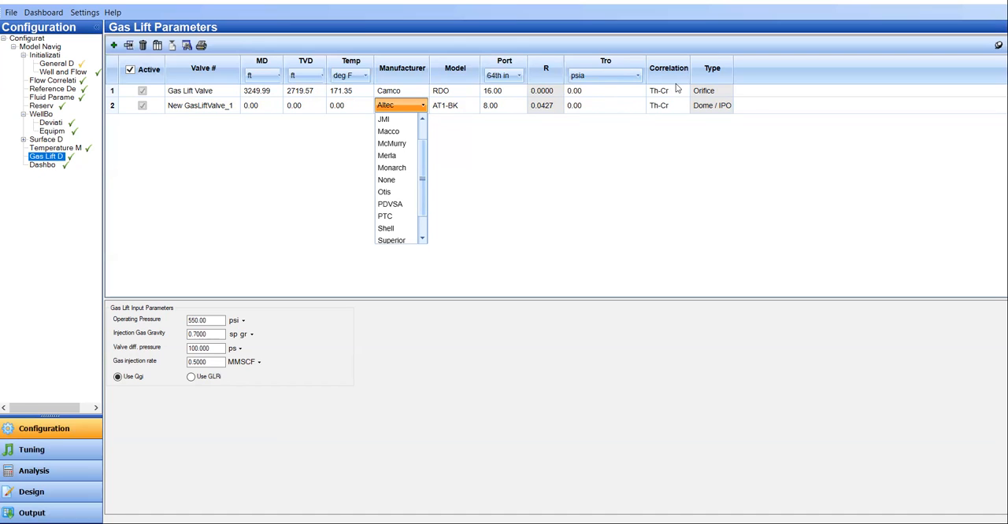
left_click(671, 110)
left_click(679, 112)
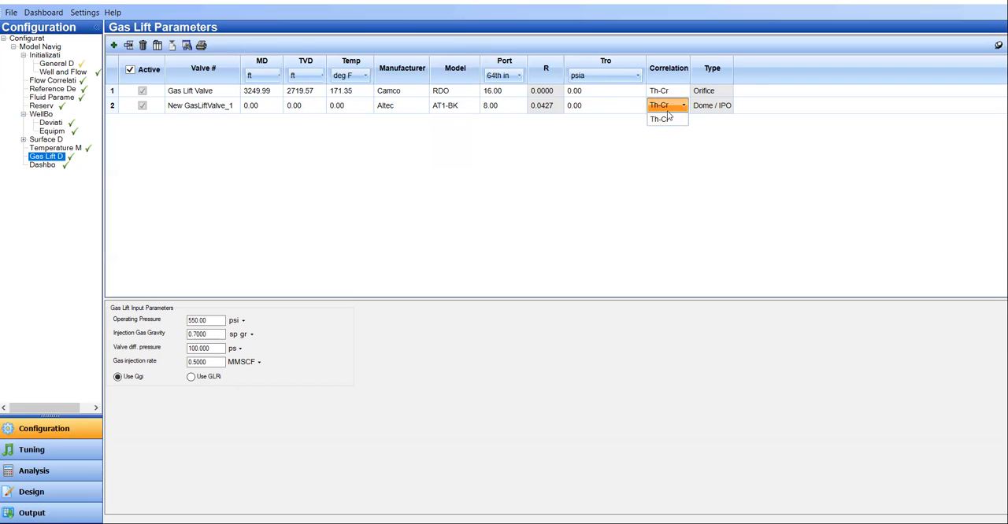
left_click(725, 109)
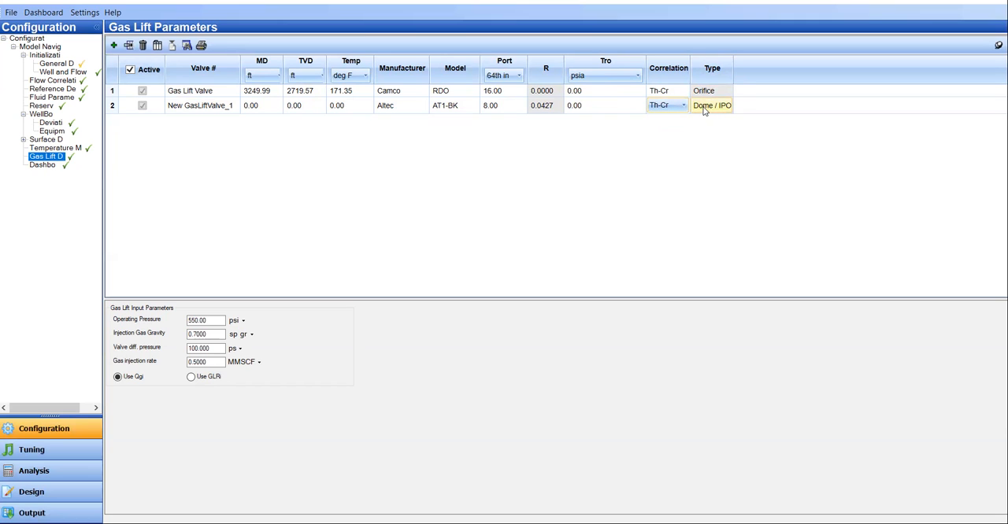
Step: Delete the second valve row, New GasLiftValve_1, from the gas lift valve table
left_click(112, 104)
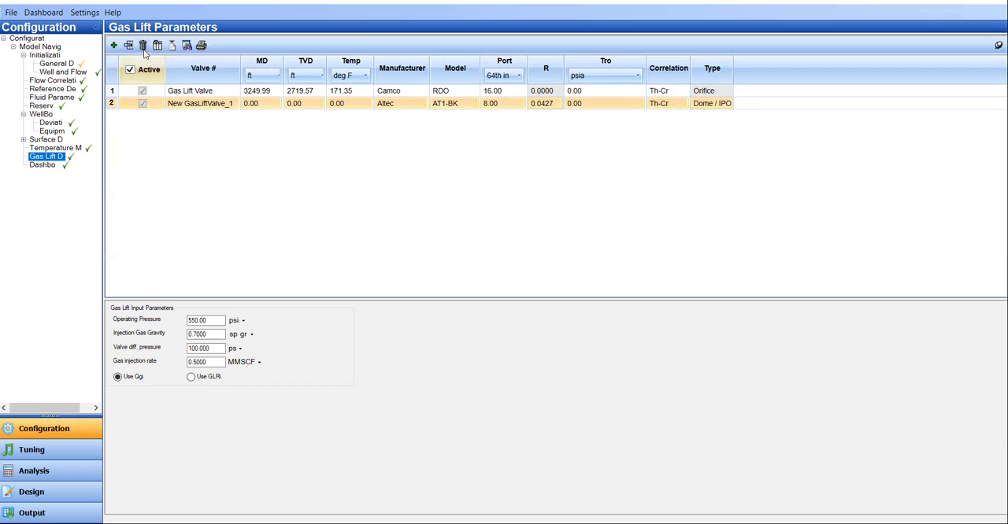
left_click(142, 46)
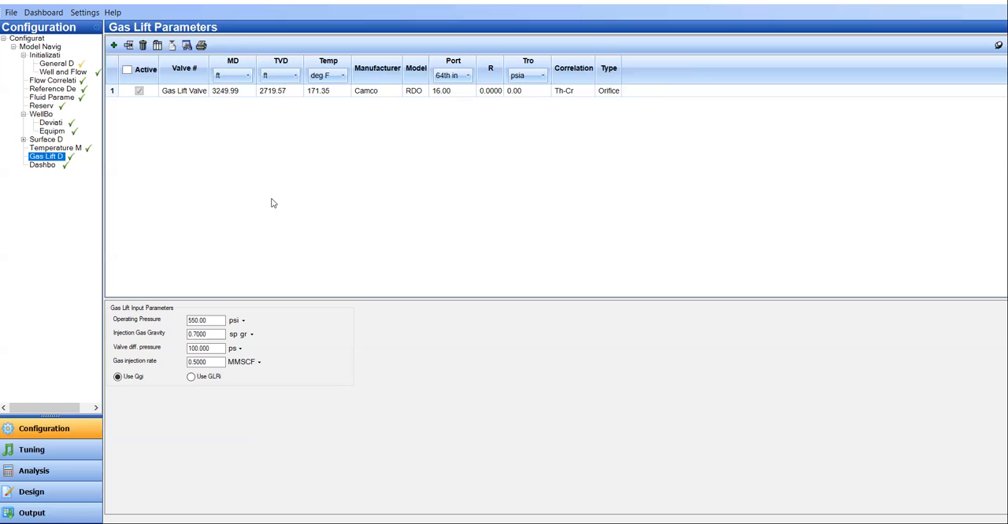
Step: Rename the remaining gas lift valve as GLV
left_click(185, 90)
left_click(185, 93)
double_click(184, 91)
key("BackSpace")
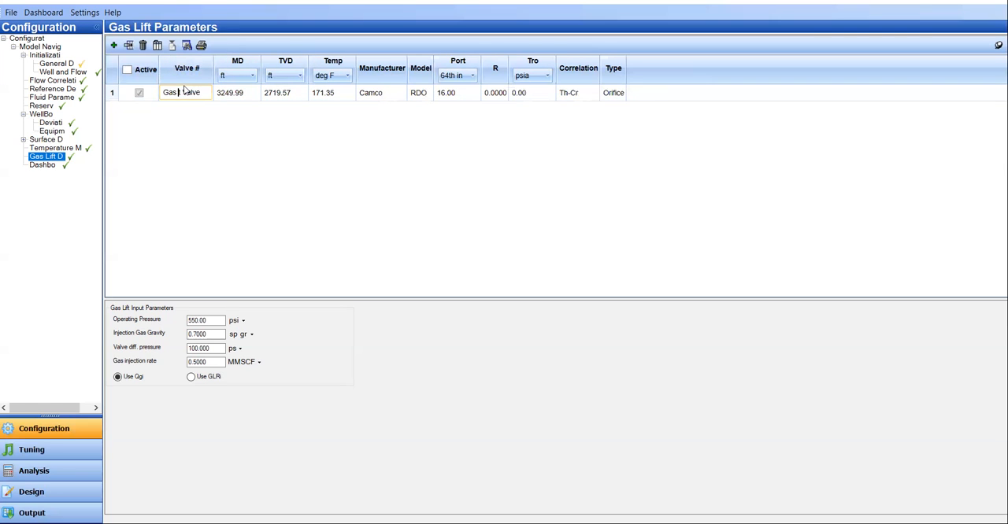
key("Delete")
key("Delete")
key("Delete")
key("Delete")
key("Delete")
key("Delete")
key("BackSpace")
key("BackSpace")
key("BackSpace")
type("GLB")
key("BackSpace")
type("V")
Step: Set the GLV valve's measured depth to 3250 ft and review the Camco model list, keeping RDO
left_click(237, 99)
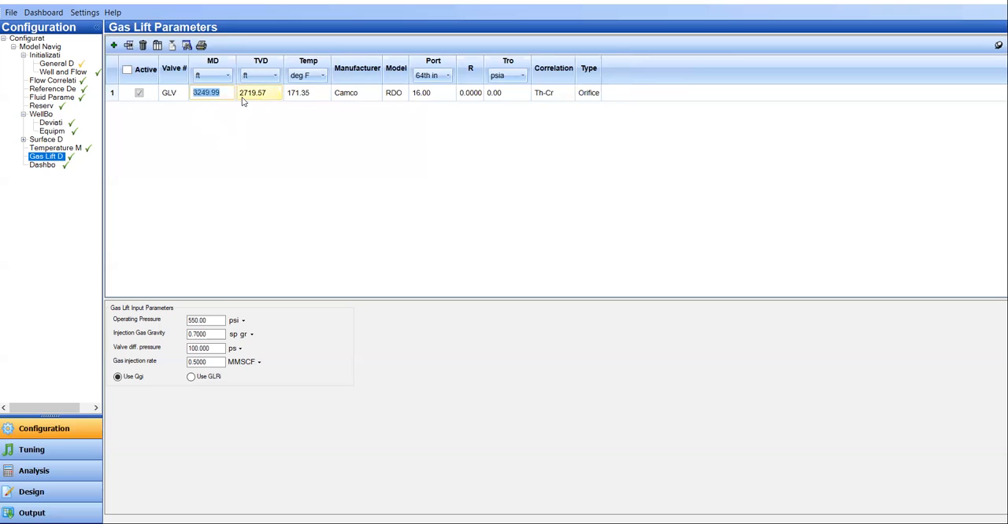
type("3250")
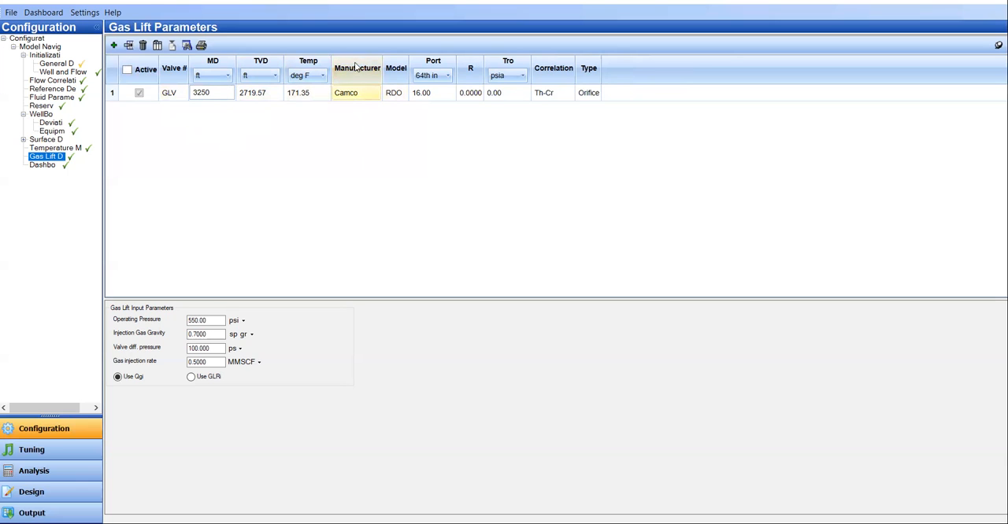
left_click(400, 95)
scroll(417, 221, "down", 2)
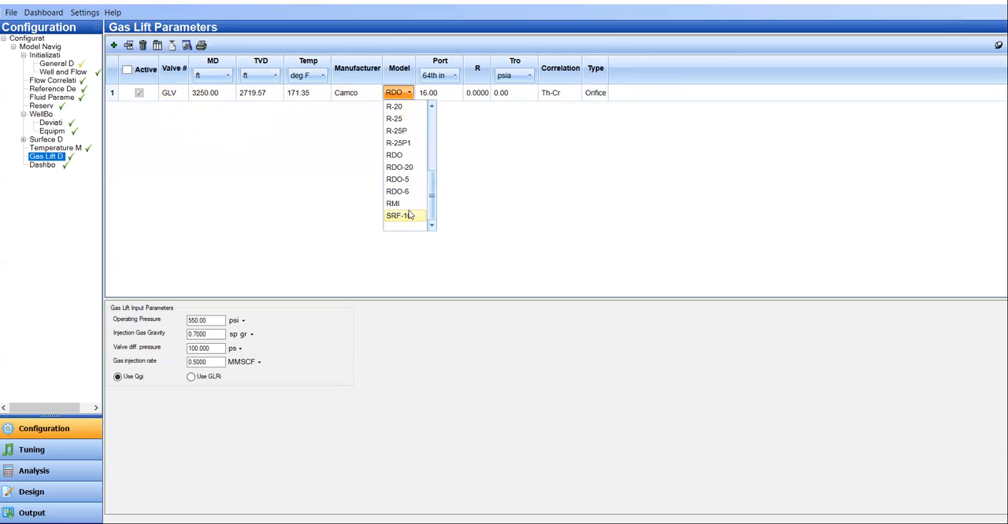
left_click(493, 134)
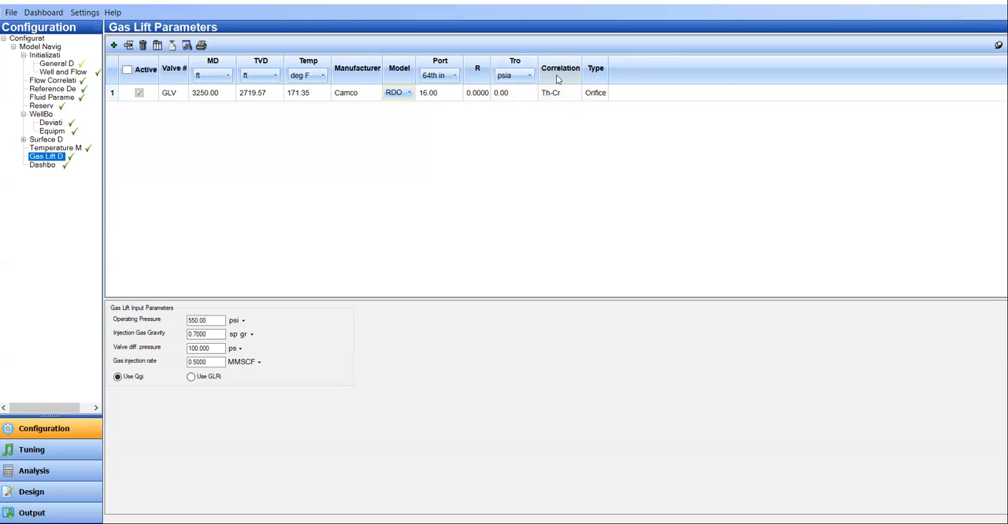
left_click(598, 93)
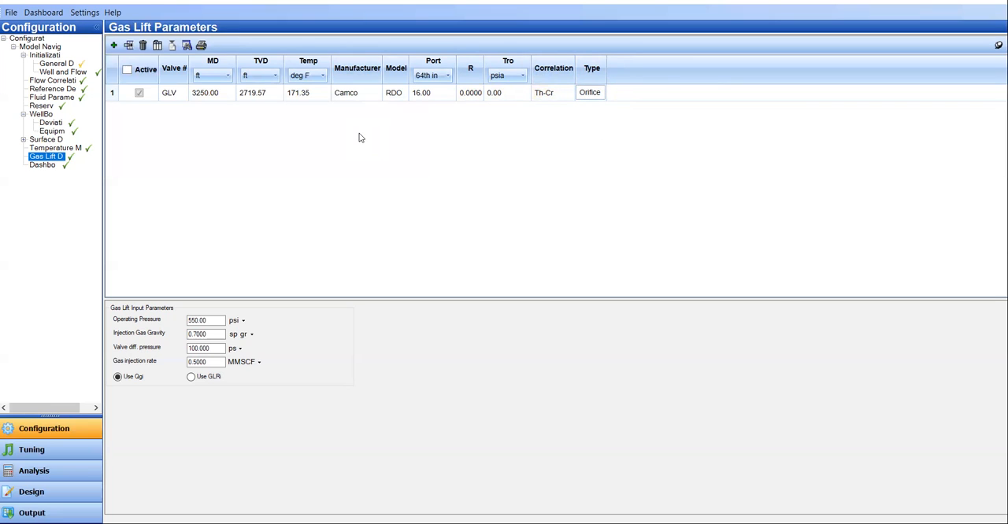
Step: Enlarge the gas lift input parameters area and view the Use GLRi alternative before restoring Use Qgi
left_click(273, 299)
left_click_drag(276, 281, 291, 180)
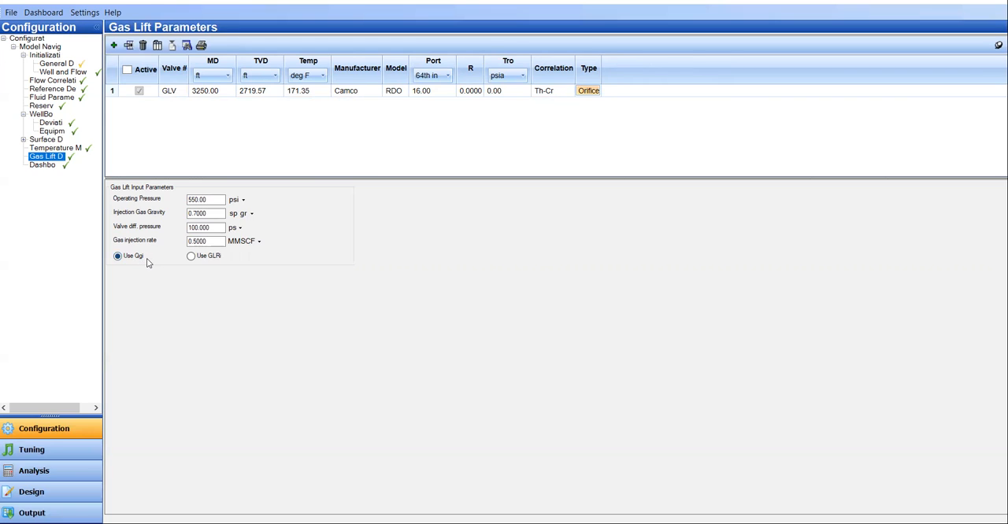
left_click(193, 258)
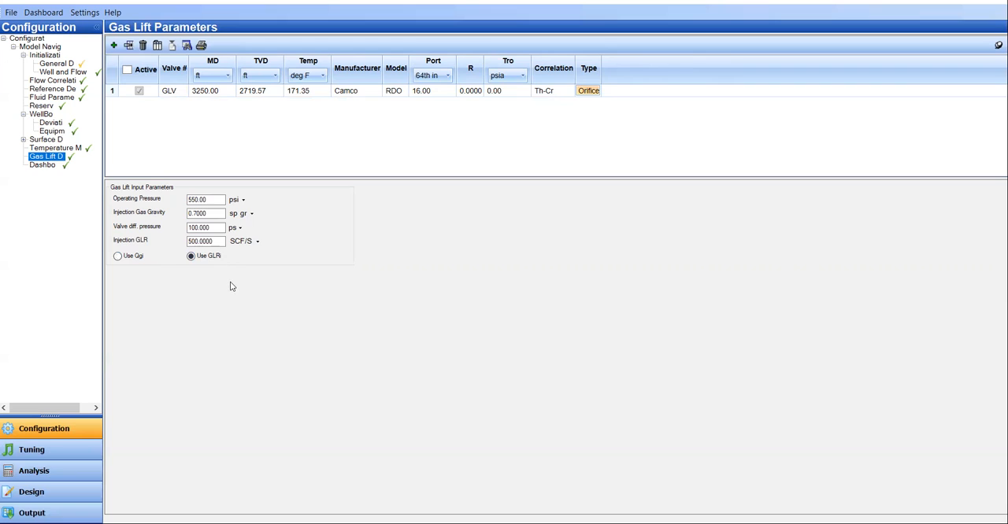
left_click(134, 257)
Step: Open the well model's dashboard page, applying the changes made to the gas lift data
left_click(50, 166)
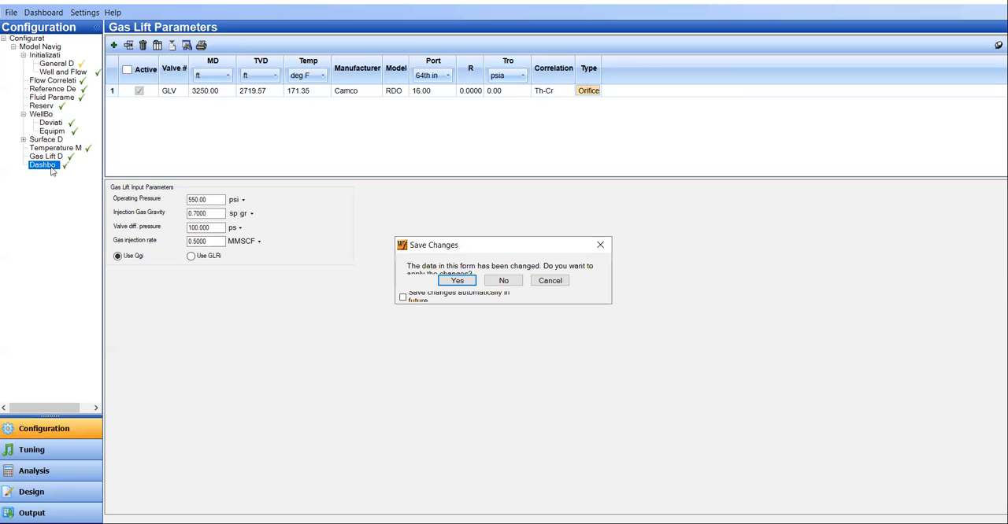
left_click(465, 285)
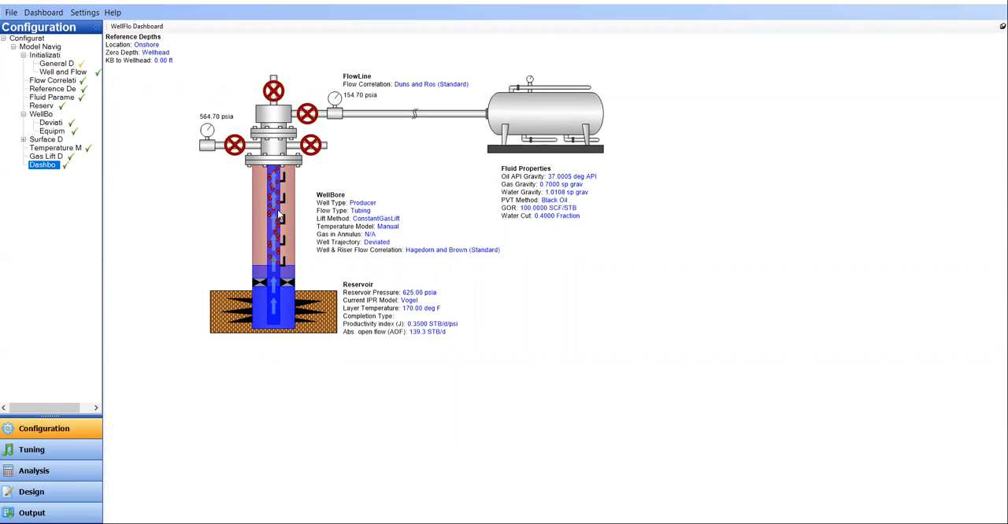
Step: Open the analysis operating conditions, enlarge the calculation nodes table and set its pressure unit to psig
left_click(47, 473)
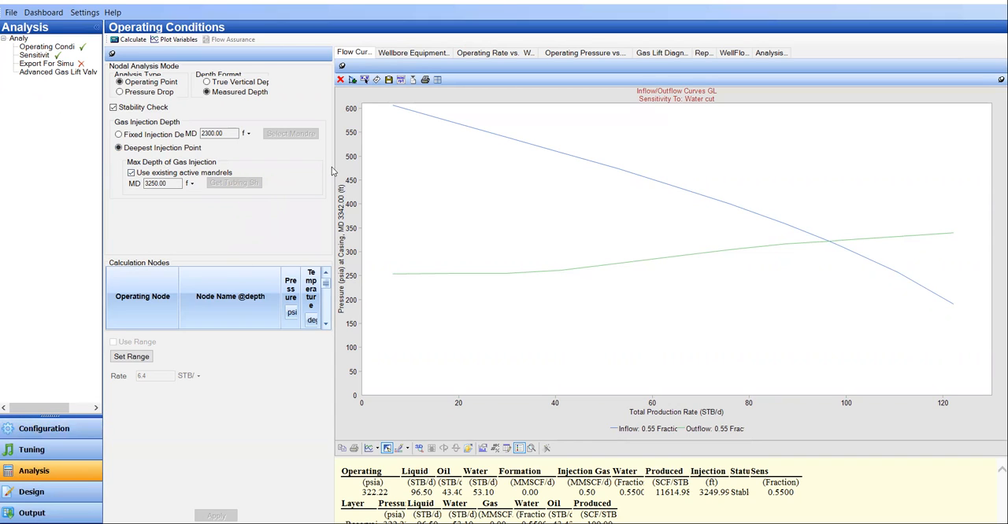
left_click_drag(333, 165, 456, 173)
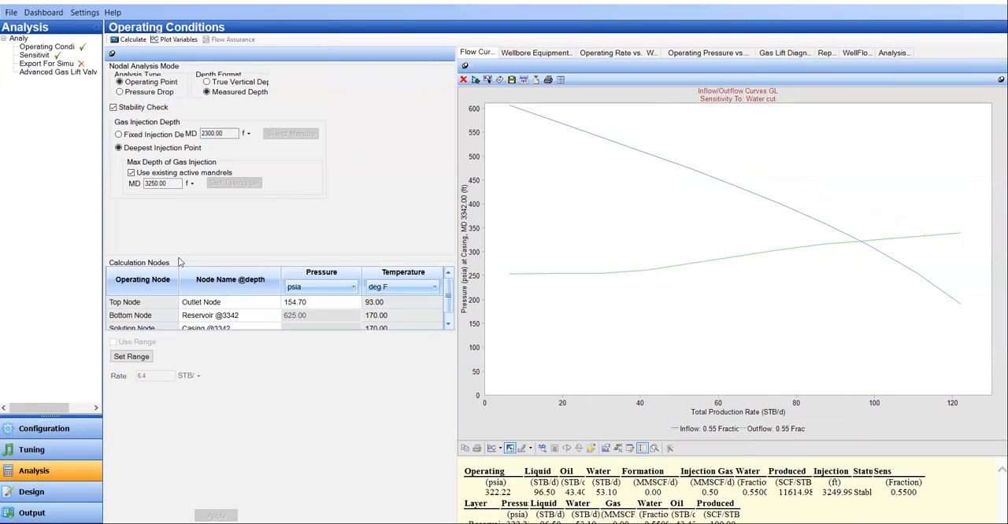
left_click_drag(180, 257, 189, 200)
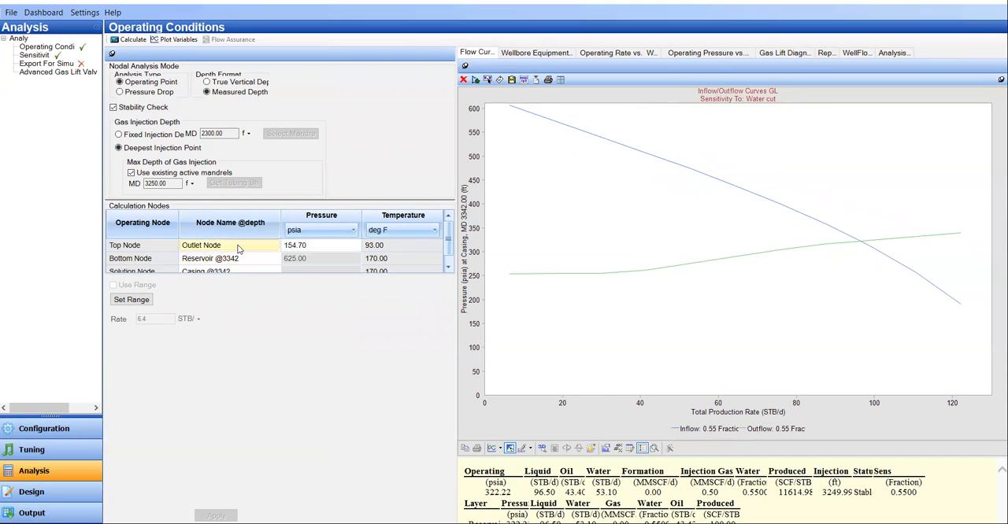
left_click(319, 230)
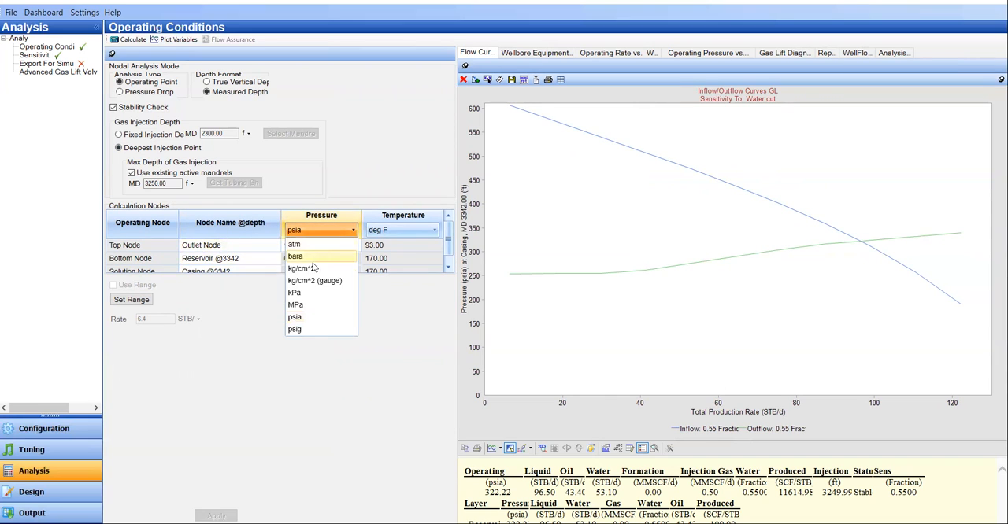
left_click(311, 330)
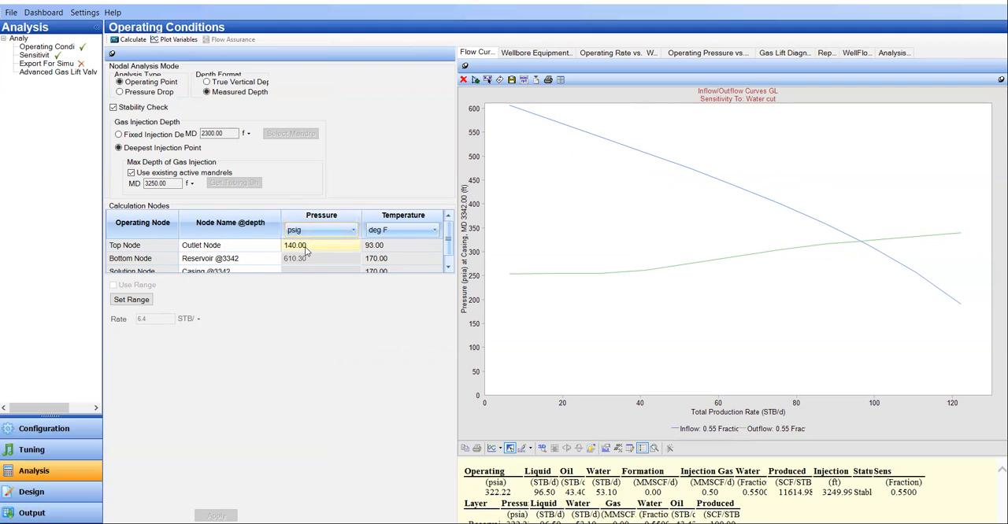
left_click_drag(307, 276, 307, 314)
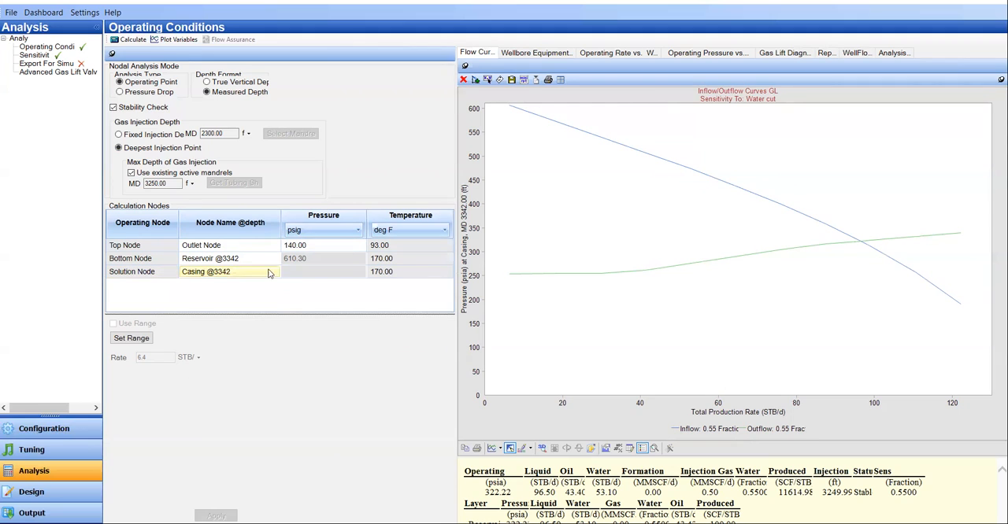
Step: Calculate the operating point and enlarge the results table below the inflow/outflow curves
left_click(133, 40)
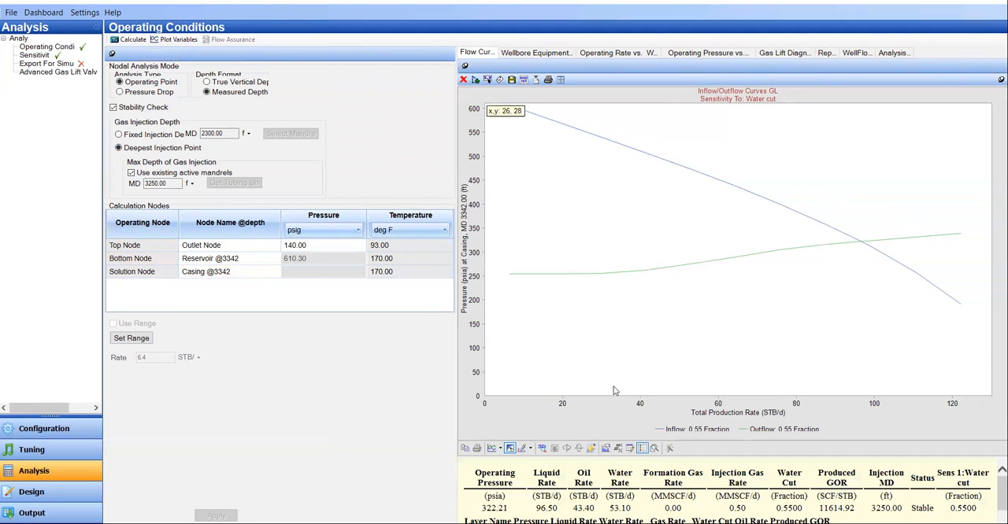
left_click_drag(669, 456, 669, 404)
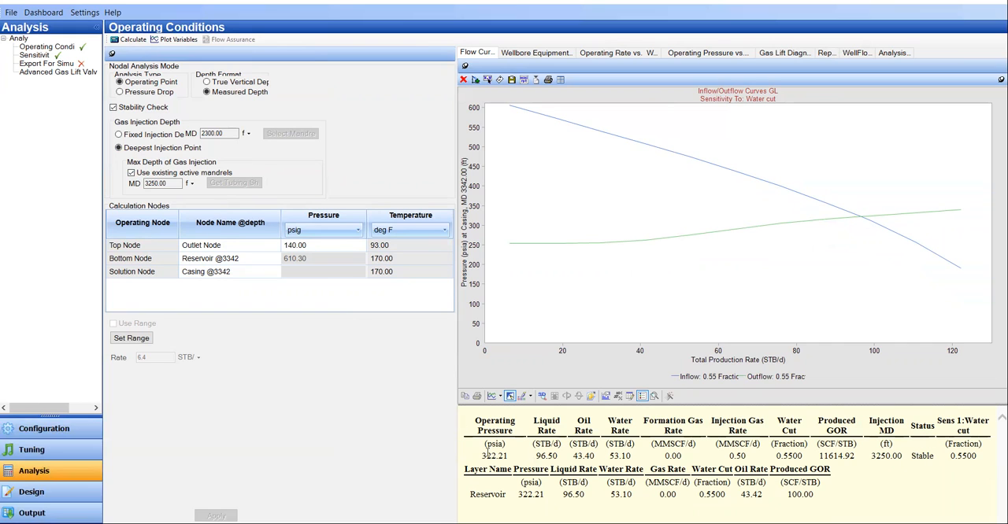
Step: Examine the operating pressure, water rate, gas rates, water cut, produced GOR, injection depth and stability status in the results
left_click_drag(482, 455, 506, 461)
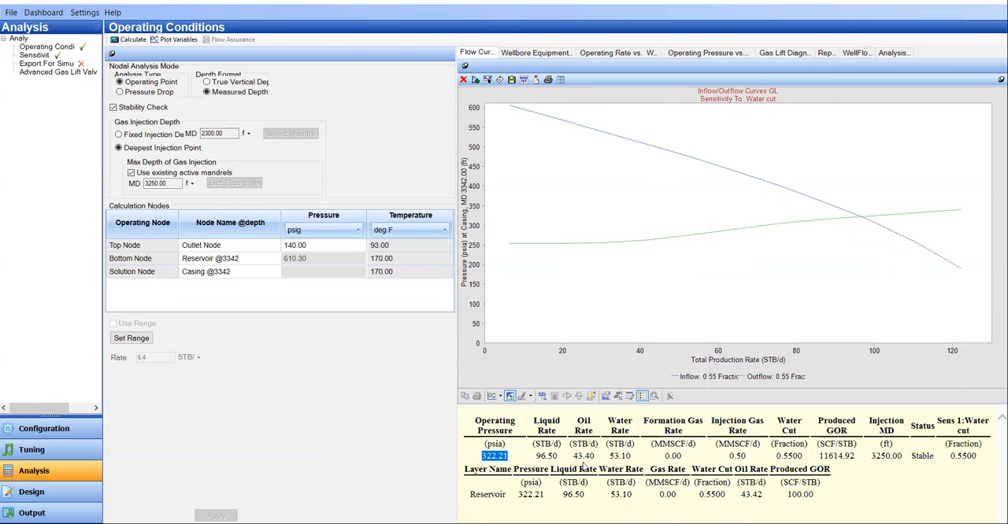
double_click(619, 456)
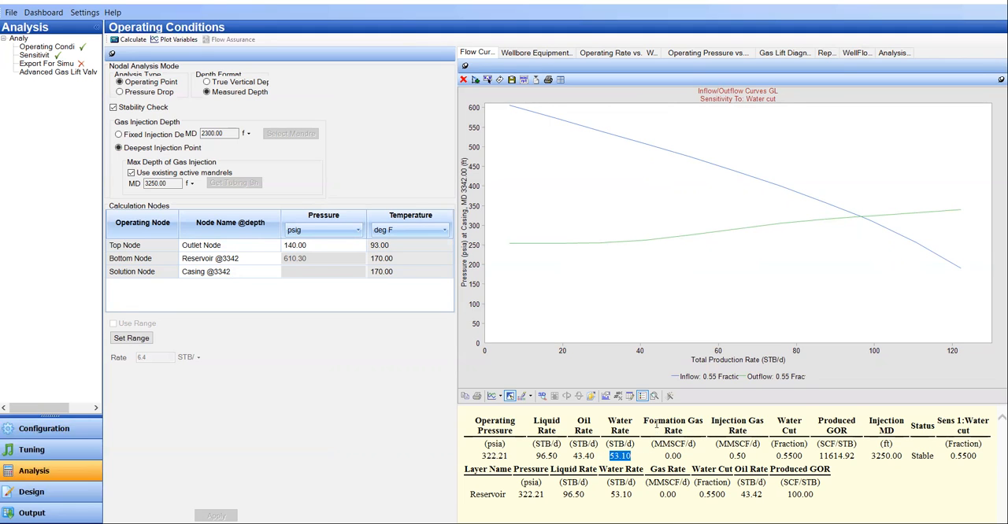
left_click_drag(655, 422, 670, 465)
left_click(754, 426)
left_click_drag(713, 421, 751, 444)
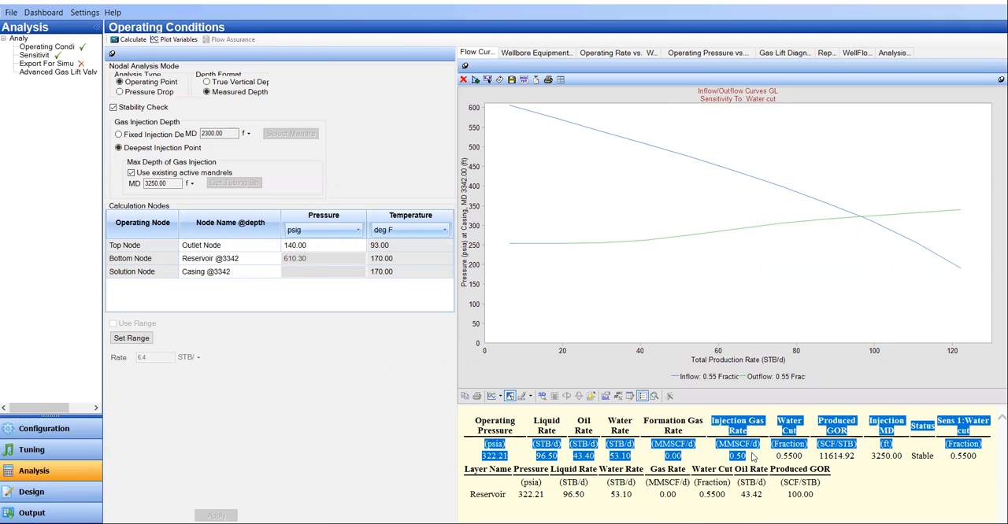
left_click(736, 453)
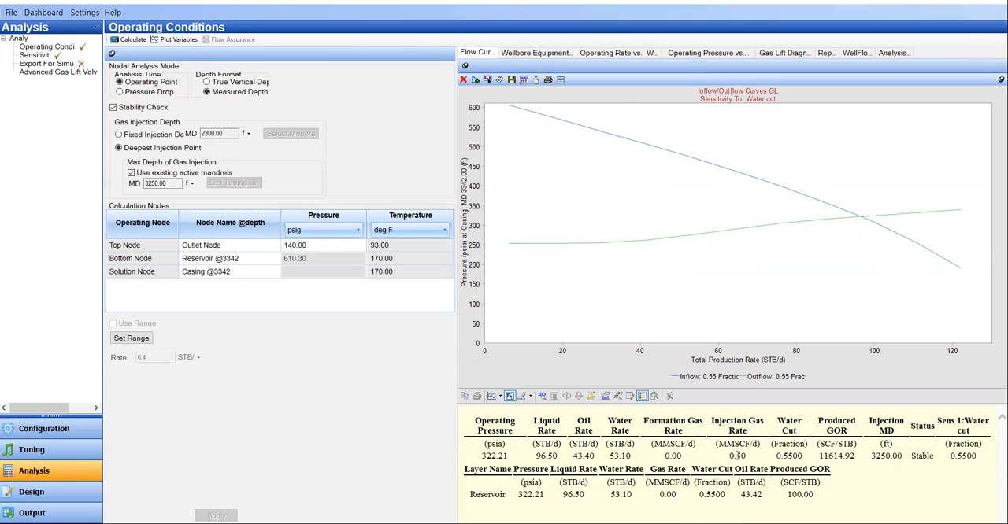
double_click(779, 458)
left_click_drag(822, 423, 842, 428)
double_click(841, 459)
left_click_drag(874, 423, 903, 452)
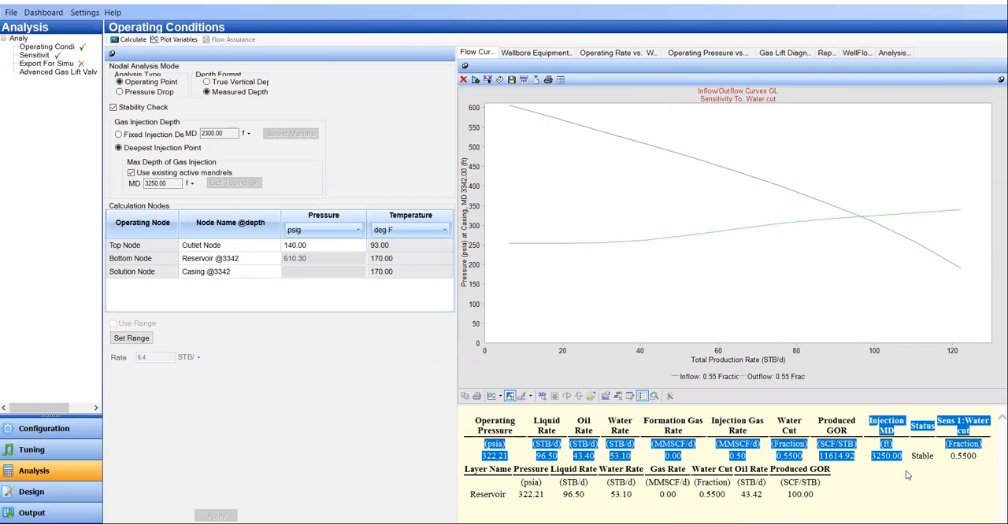
left_click(913, 463)
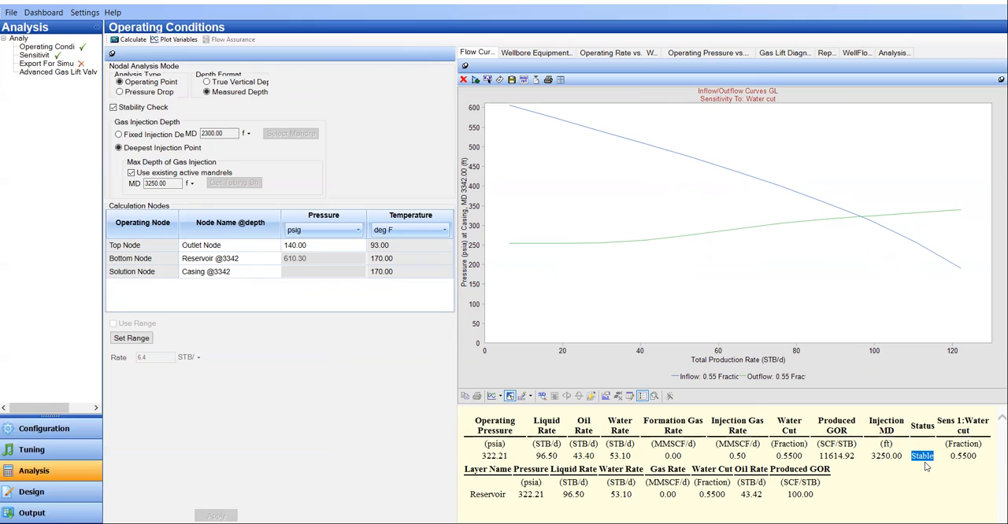
Step: Show the wellbore pressure and temperature versus depth plot and read the casing pressure at surface
left_click(548, 56)
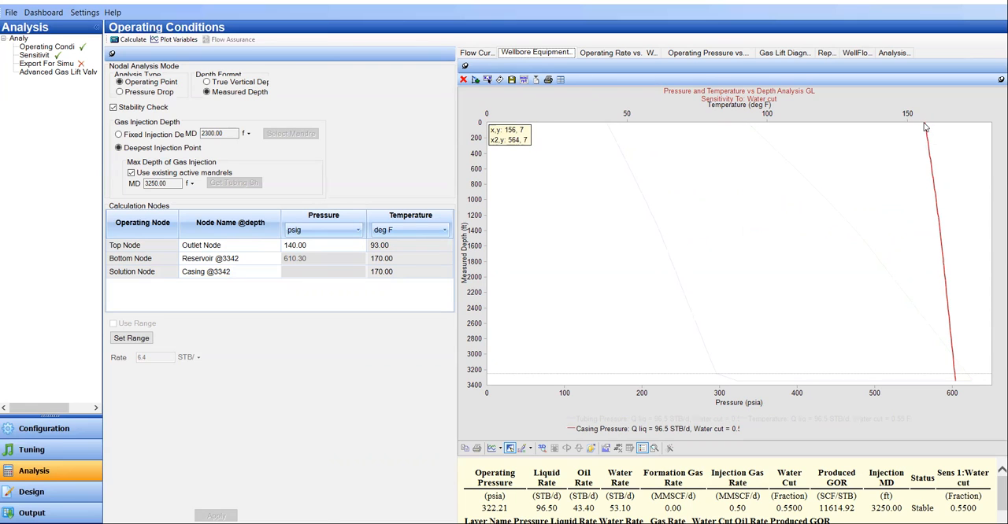
mouse_move(925, 128)
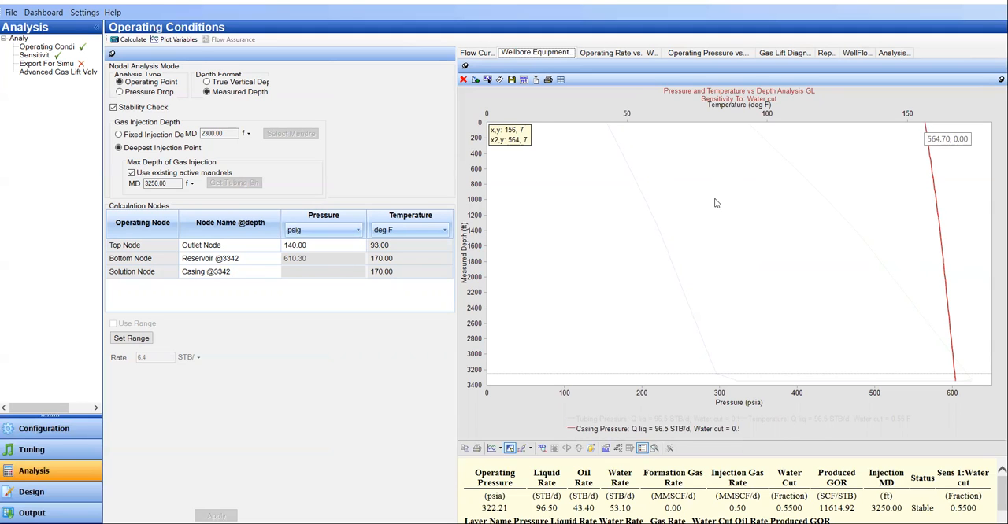
Step: Open the gas lift data in the well configuration and set the operating pressure unit to psia
left_click(44, 429)
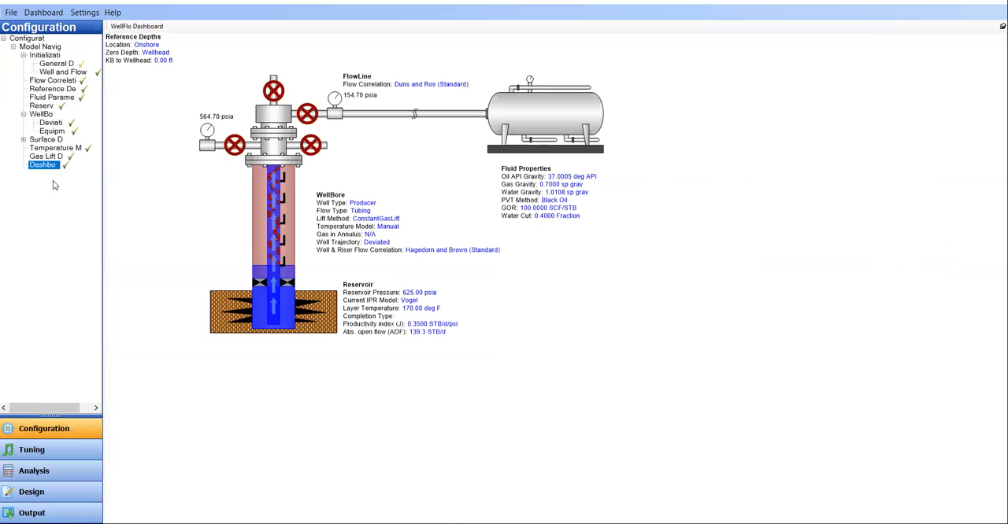
left_click(48, 156)
left_click(209, 320)
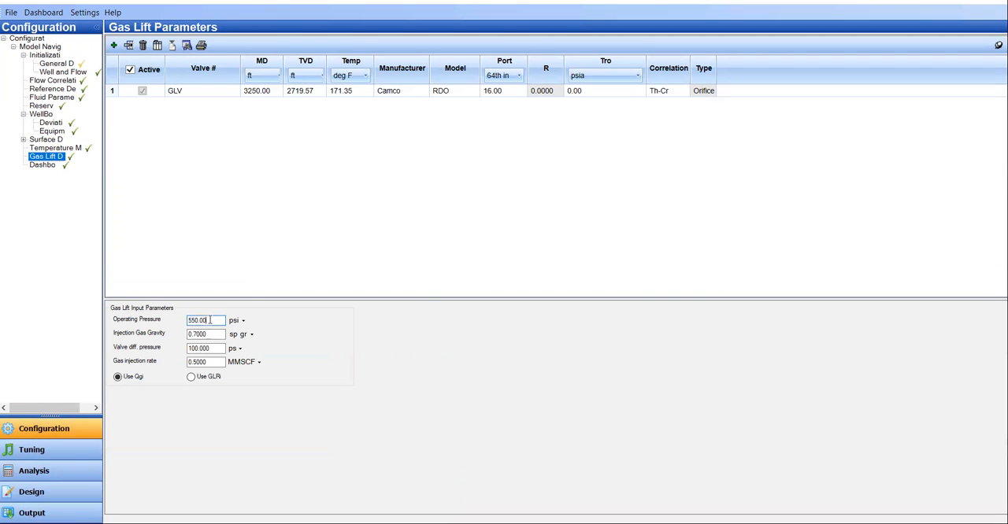
left_click(243, 320)
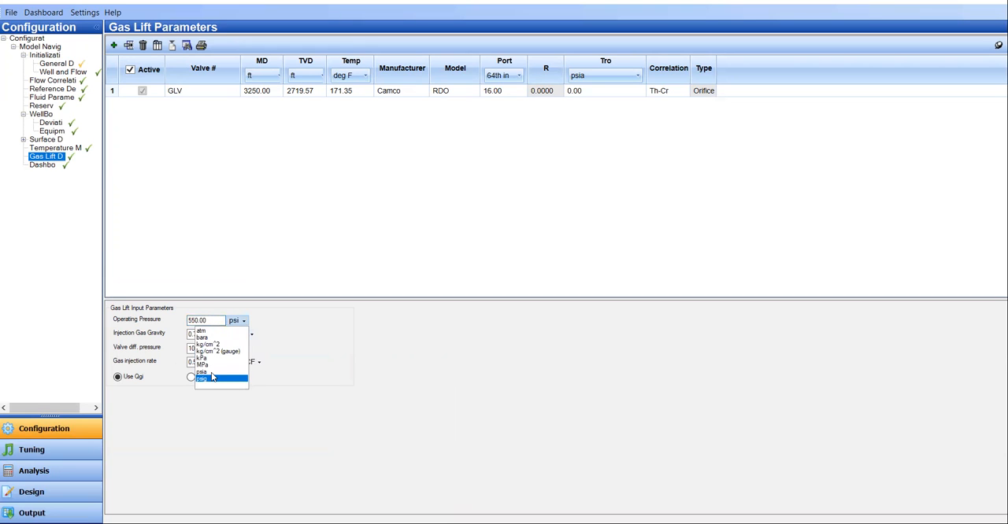
left_click(211, 378)
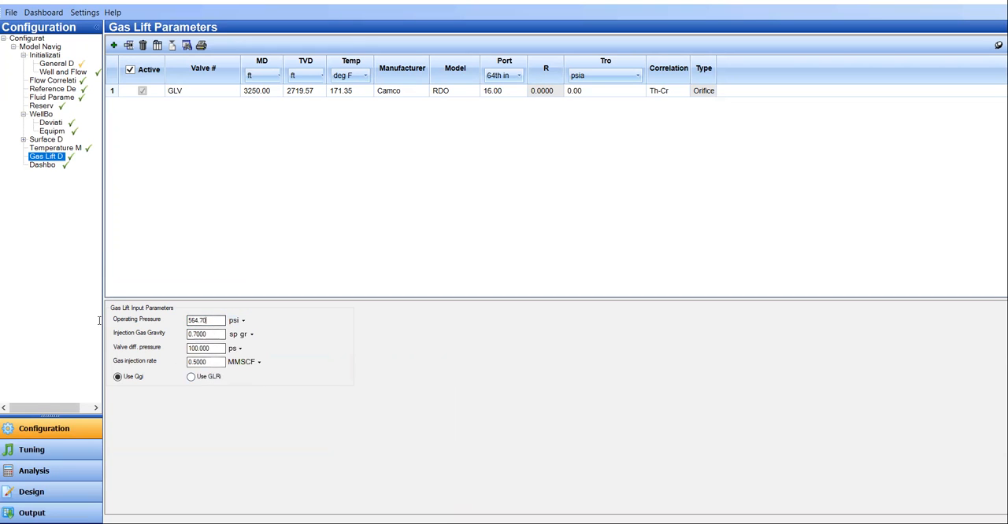
Step: Return to the analysis operating conditions and check the casing pressure at surface on the pressure and temperature versus depth plot
left_click(63, 477)
left_click(463, 281)
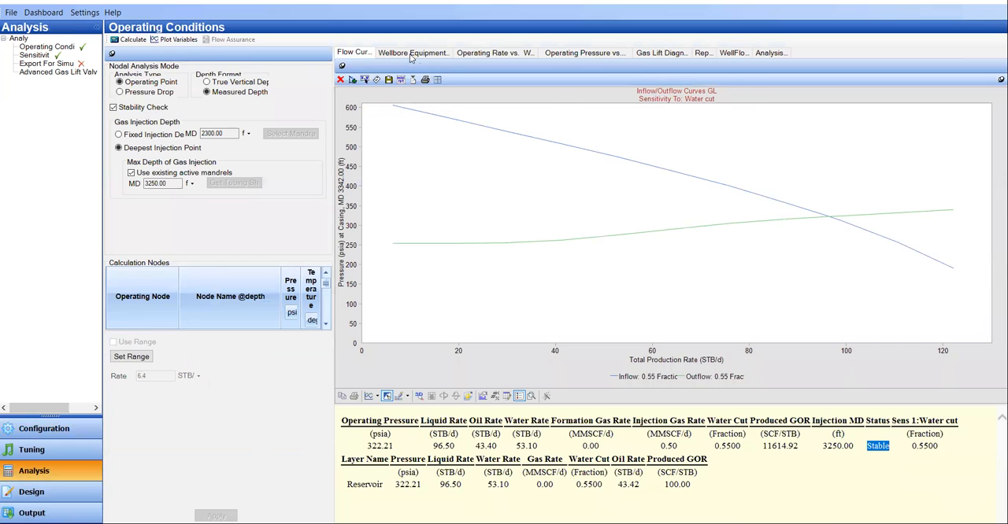
left_click(911, 126)
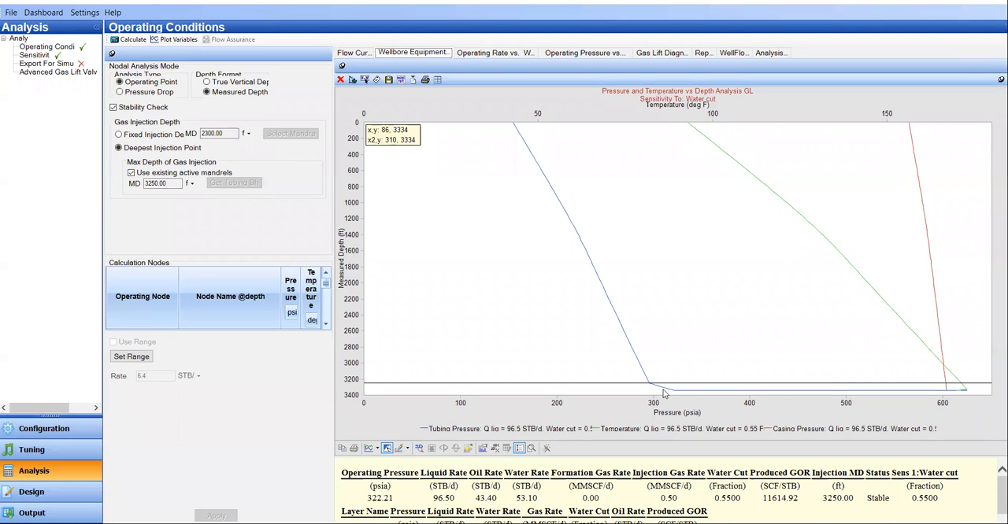
Step: Review the operating rate and operating pressure versus water cut plots and the gas lift diagnosis plot, ending on the inflow/outflow curves
left_click(506, 54)
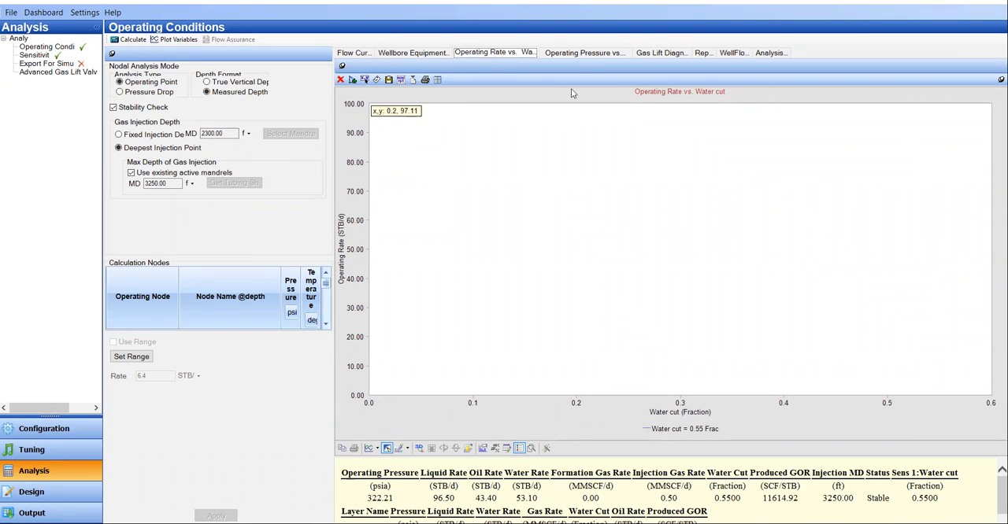
left_click(586, 53)
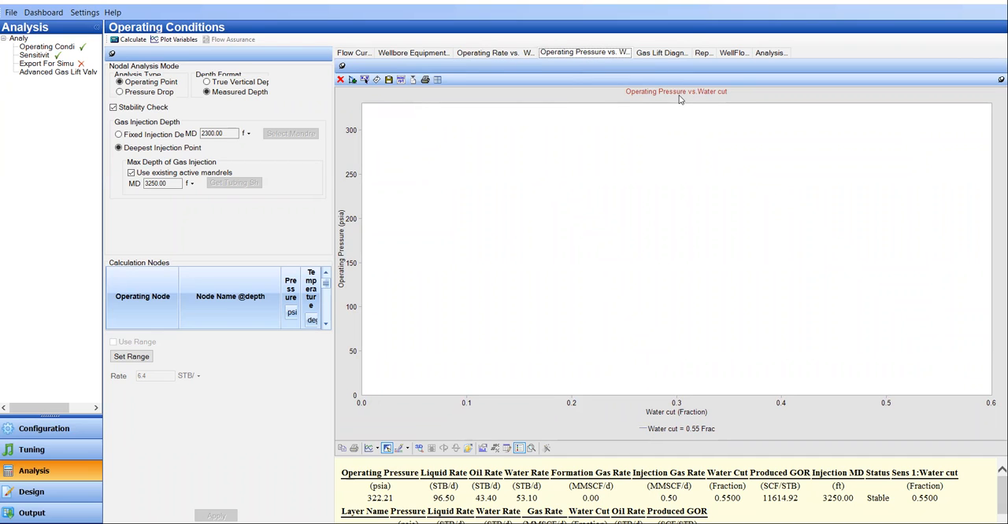
left_click(663, 53)
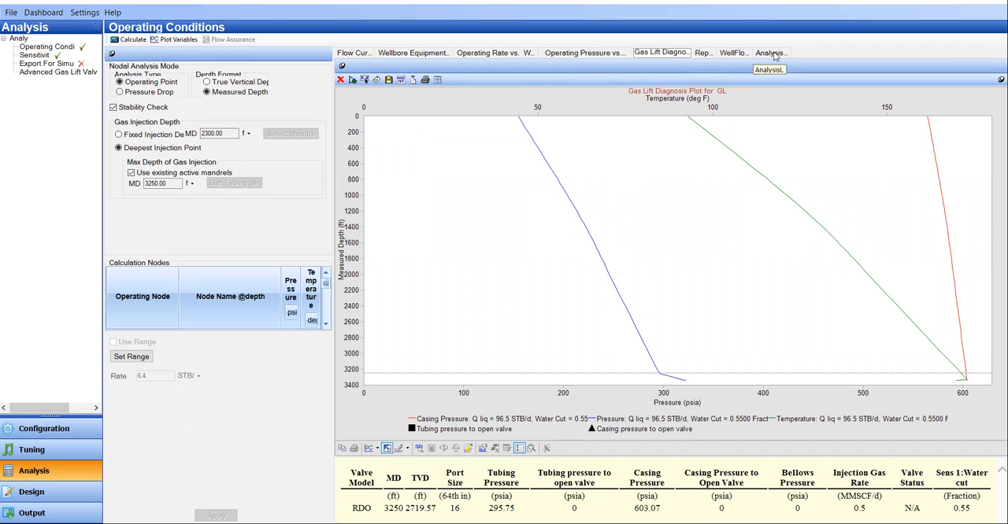
left_click(355, 53)
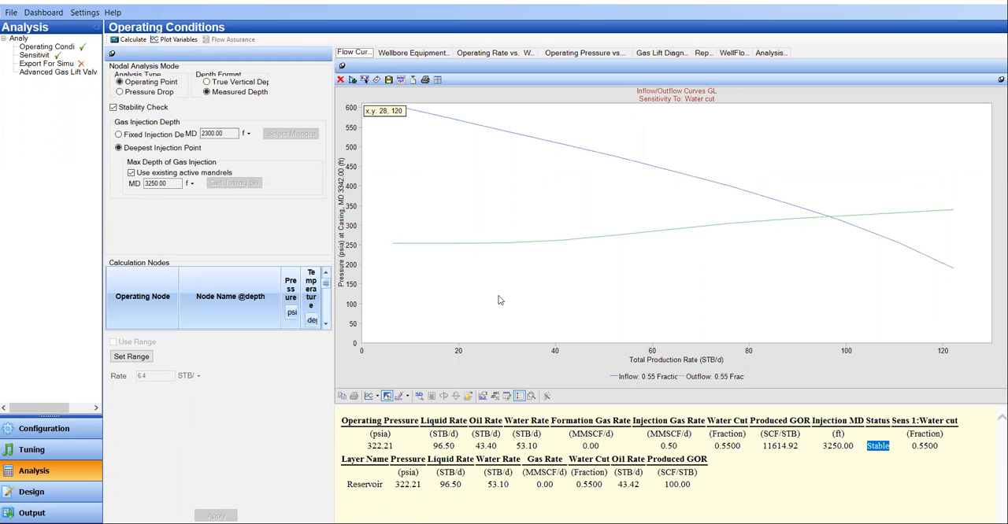
Step: Check the gas lift input parameters in the well configuration and go back to the analysis
left_click(89, 430)
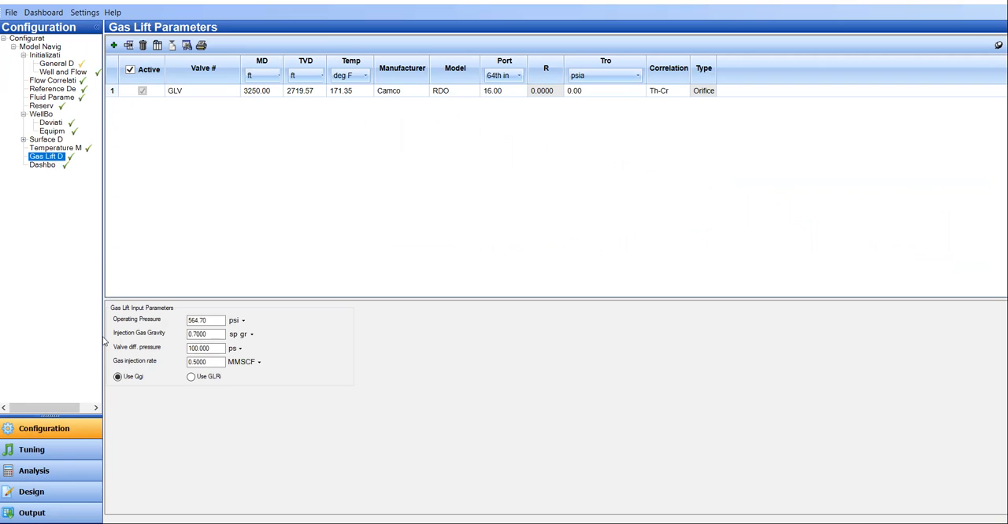
left_click(67, 468)
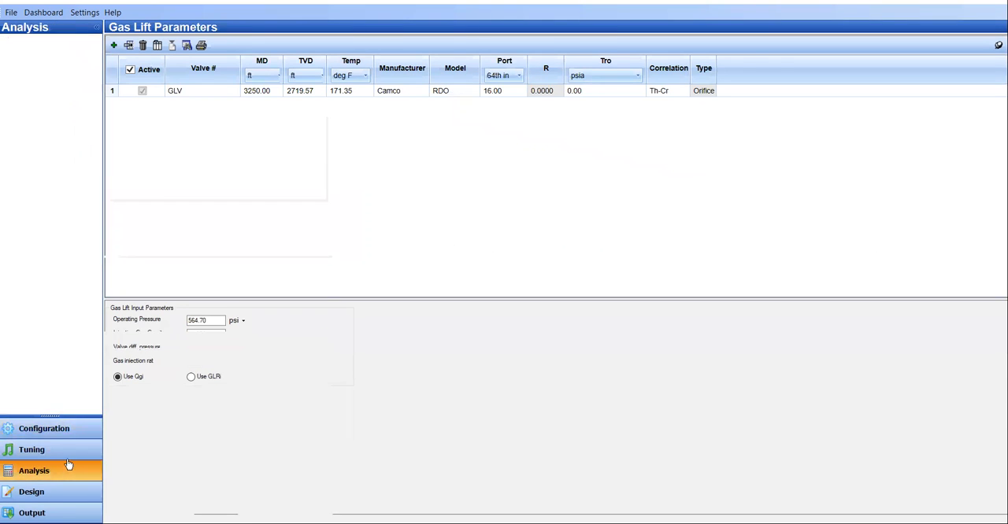